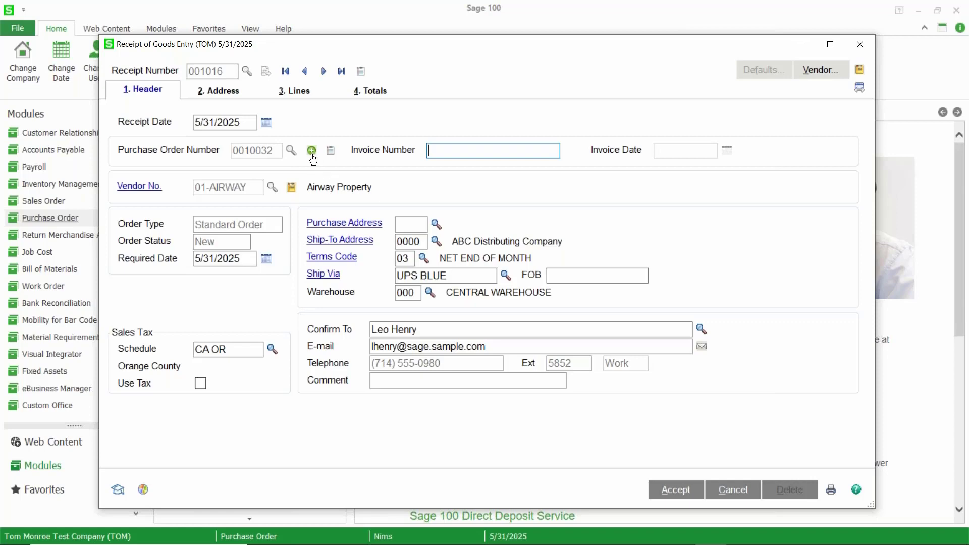
- Apply all three listed Airway Property purchase orders to the receipt and mark each one Receive Complete
{"action": "left_click", "coordinate": [312, 152]}
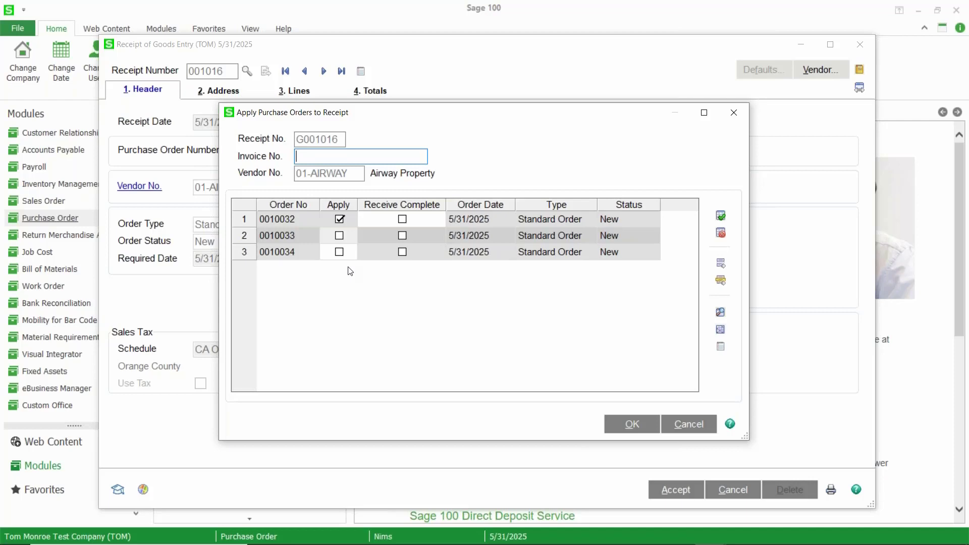
{"action": "left_click", "coordinate": [339, 236]}
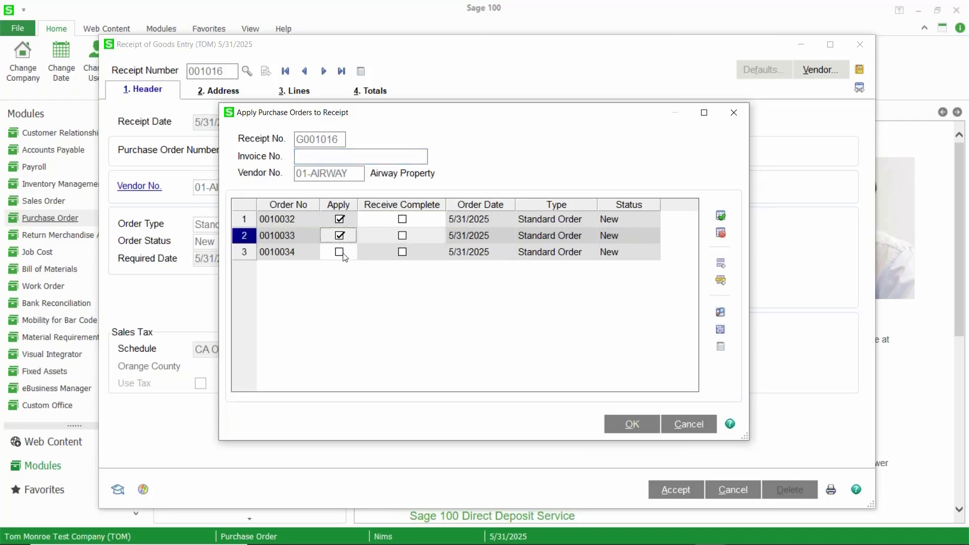
{"action": "left_click", "coordinate": [340, 252]}
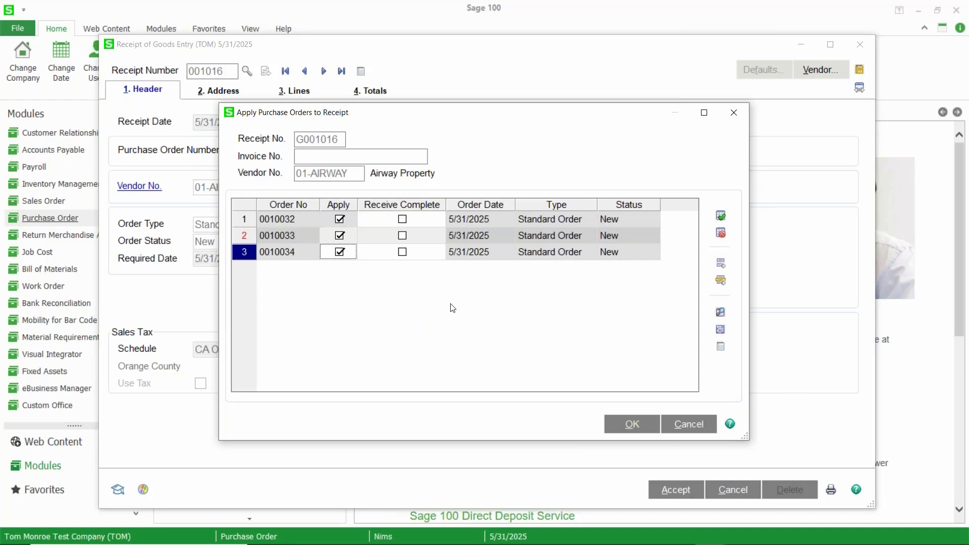
{"action": "left_click", "coordinate": [403, 219]}
{"action": "left_click", "coordinate": [402, 236]}
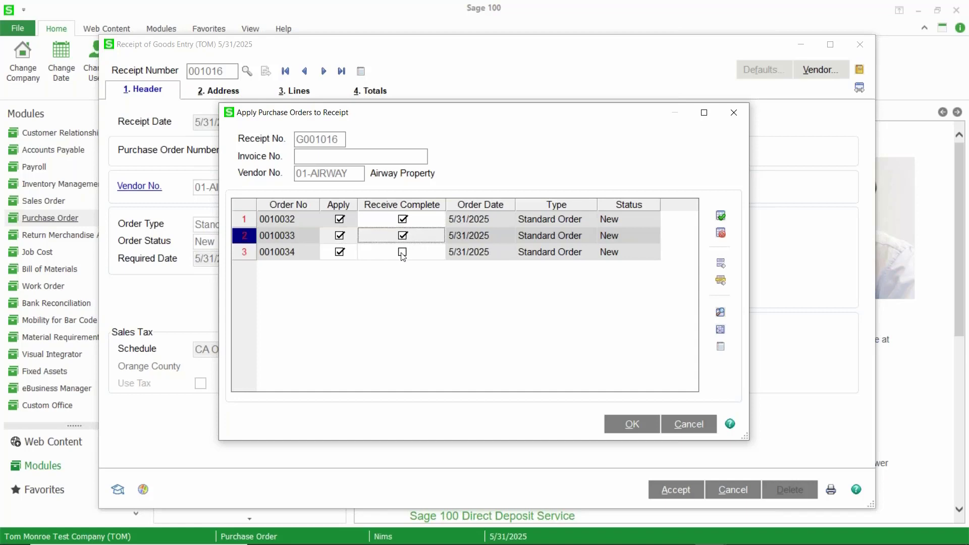
{"action": "left_click", "coordinate": [402, 252]}
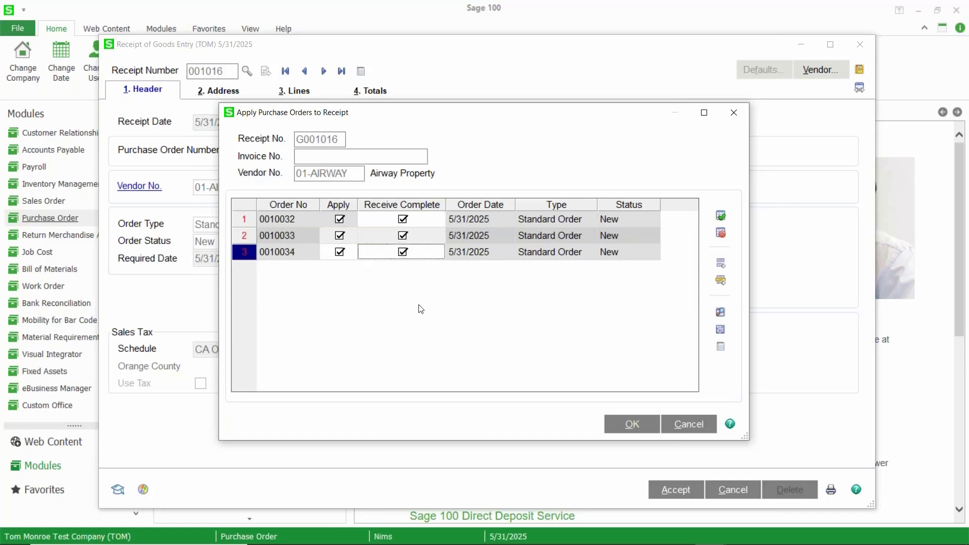
{"action": "left_click", "coordinate": [624, 427]}
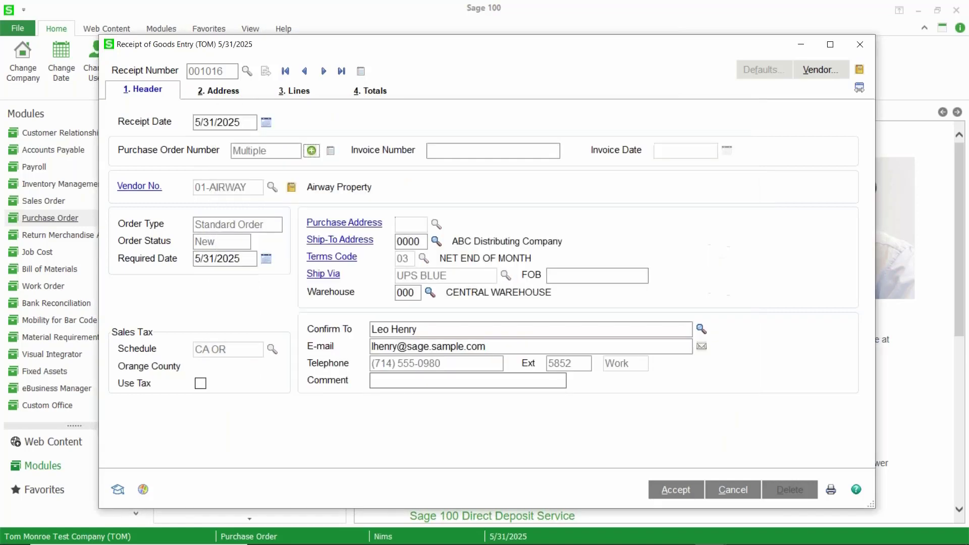
- Move the PO Number column from the secondary grid of the receipt lines into the main grid, between Item Code and Ordered
{"action": "left_click", "coordinate": [303, 92]}
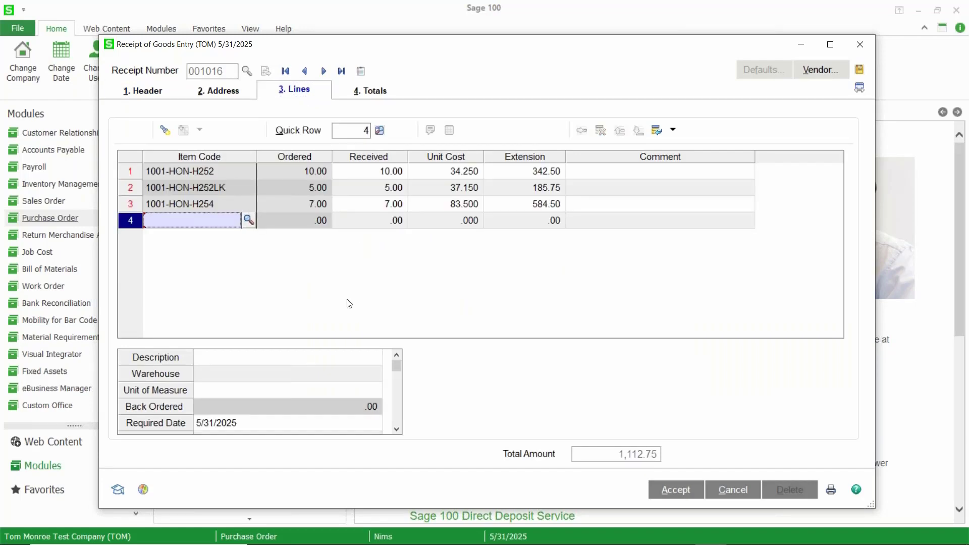
{"action": "left_click_drag", "start_coordinate": [397, 365], "coordinate": [400, 429]}
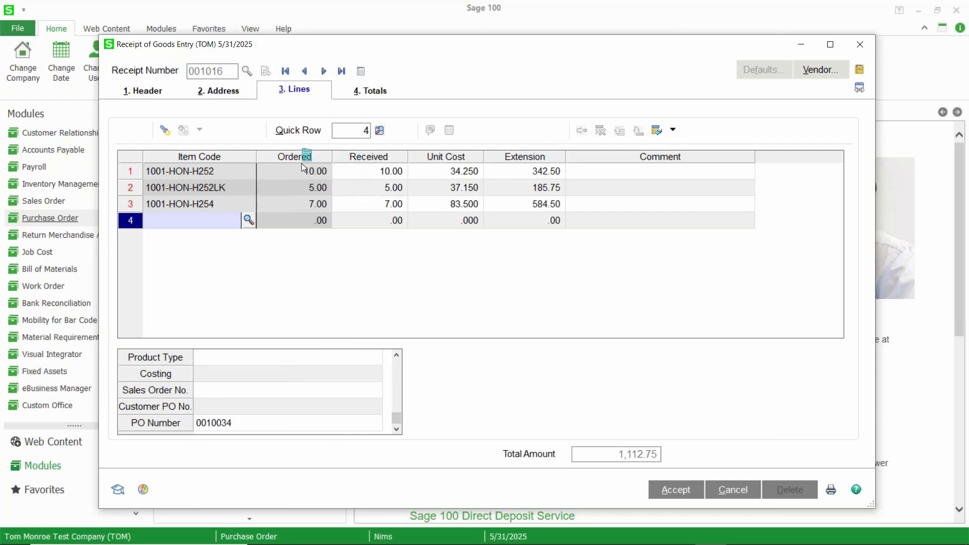
{"action": "left_click_drag", "start_coordinate": [304, 163], "coordinate": [304, 163]}
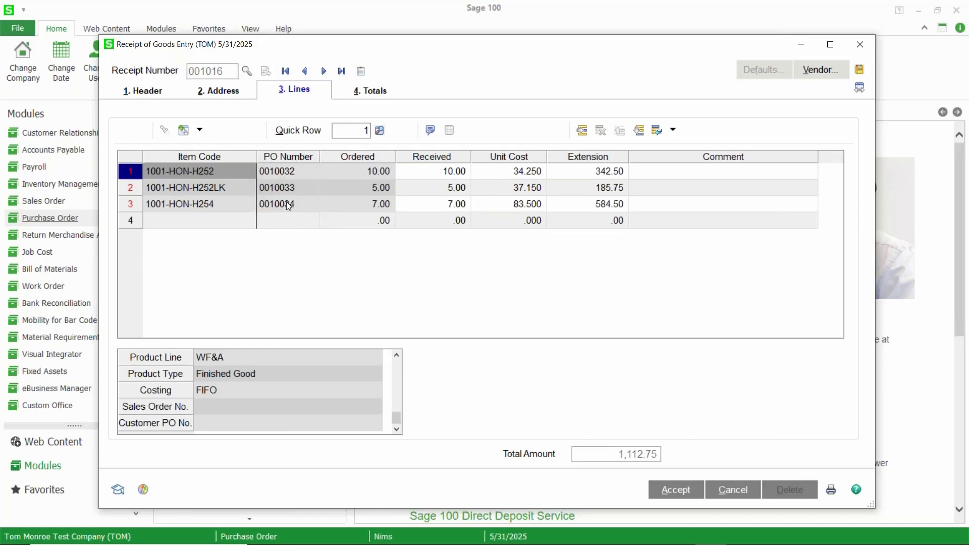
- Accept the receipt lines, save the receipt and proceed to printing the Daily Receipt Registers
{"action": "left_click", "coordinate": [665, 491]}
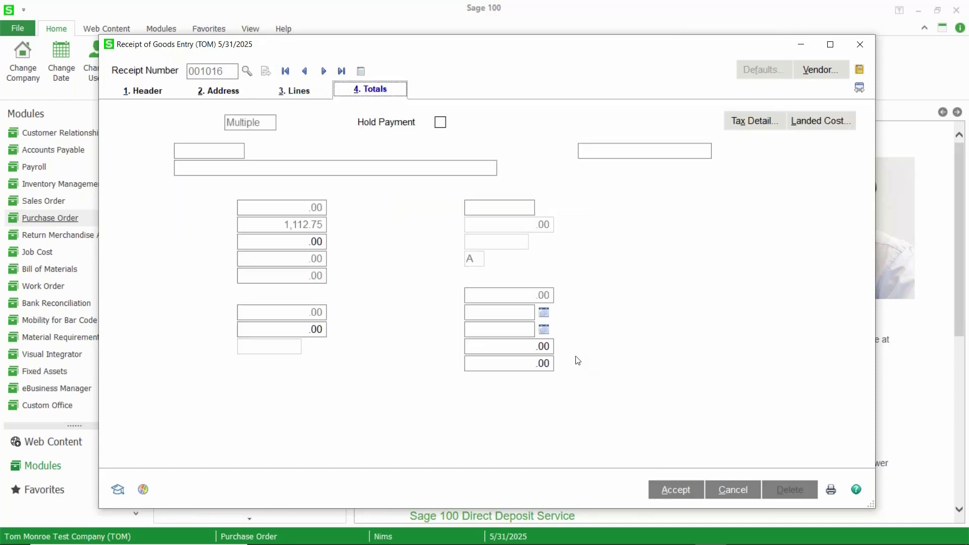
{"action": "left_click", "coordinate": [833, 492]}
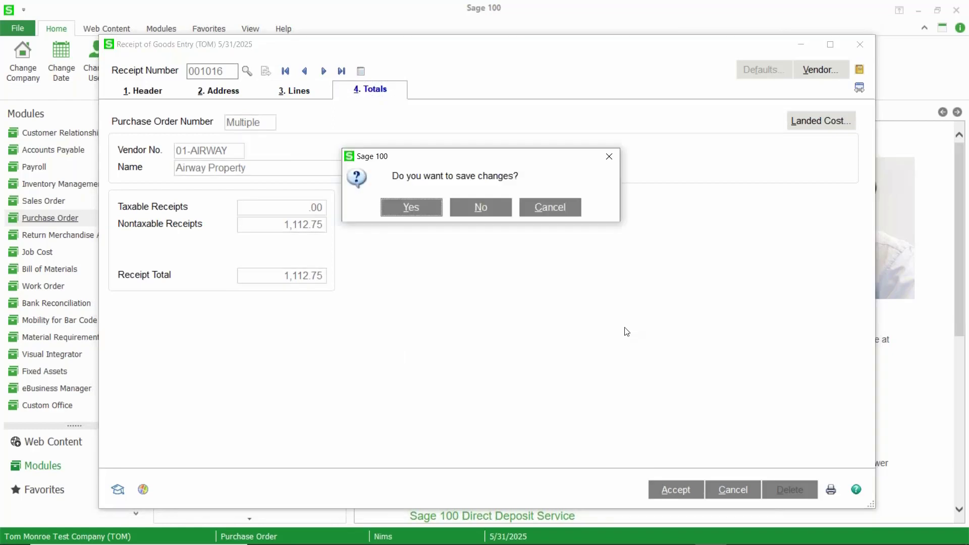
{"action": "left_click", "coordinate": [411, 207]}
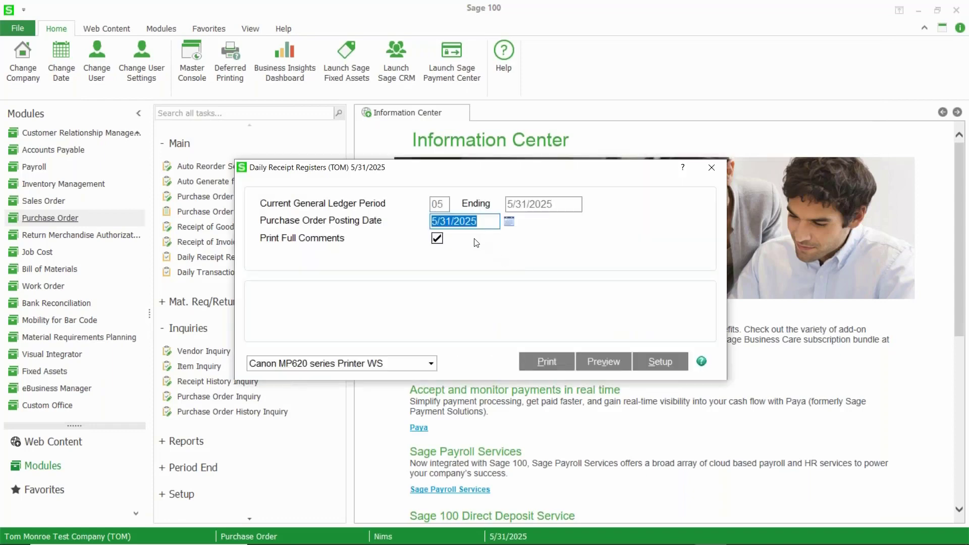
- Print the Receipt Of Goods Register without the Back Order Fill Report, and update the register
{"action": "left_click", "coordinate": [554, 365]}
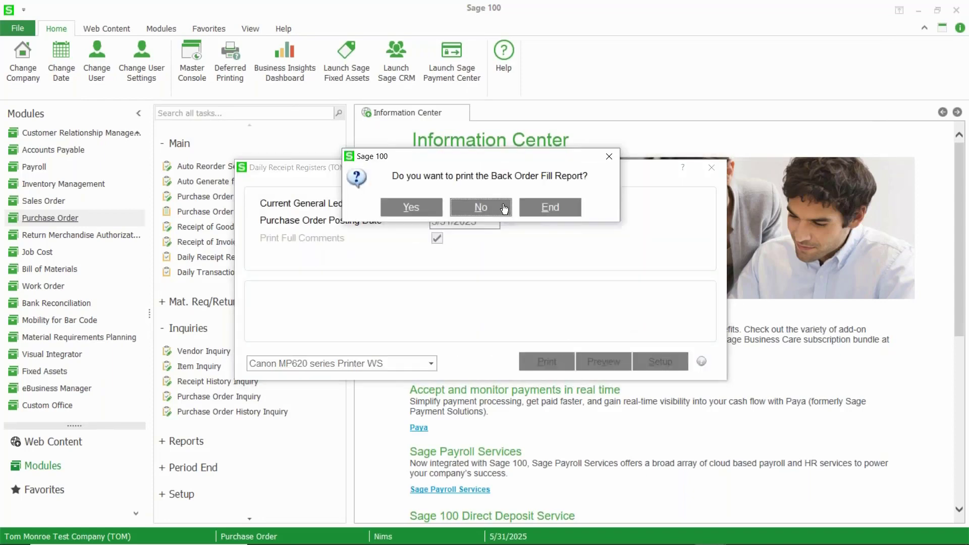
{"action": "left_click", "coordinate": [500, 209]}
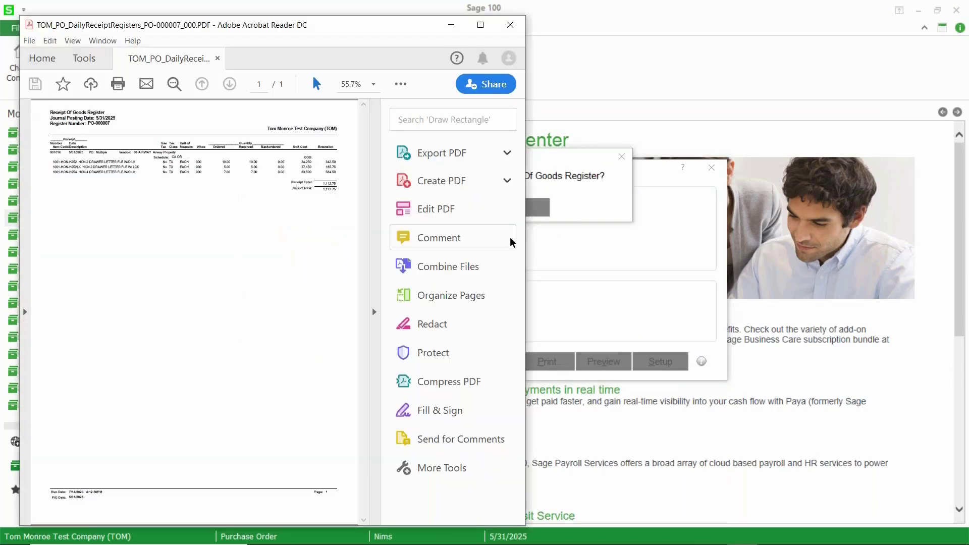
{"action": "left_click", "coordinate": [483, 28]}
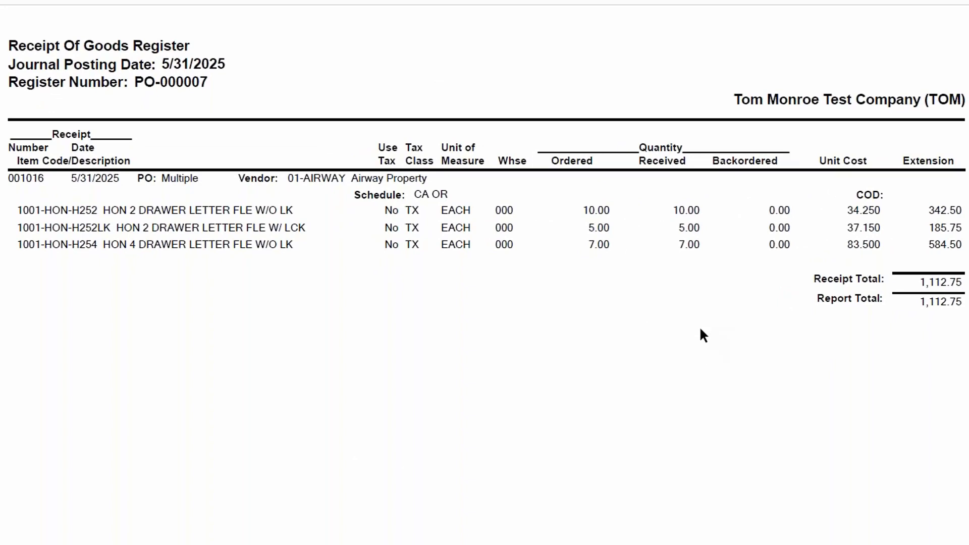
{"action": "left_click_drag", "start_coordinate": [161, 179], "coordinate": [200, 179]}
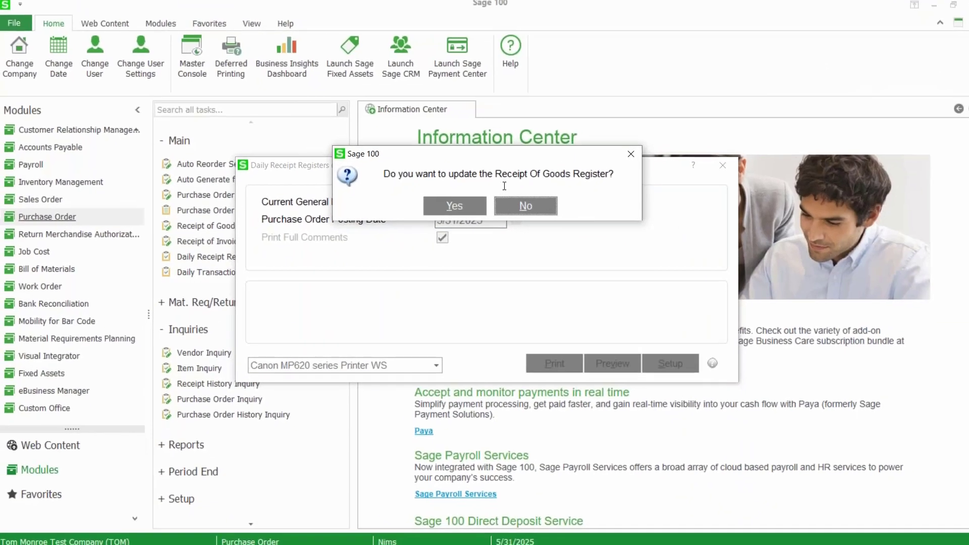
{"action": "left_click", "coordinate": [467, 212]}
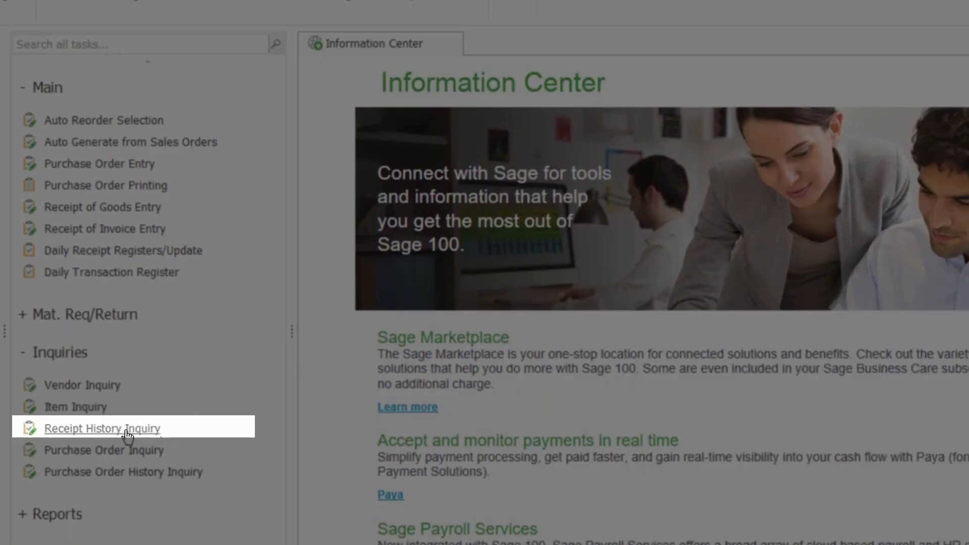
- Open Receipt History Inquiry and bring up the end of the Purchase Order Receipt List
{"action": "left_click", "coordinate": [127, 433]}
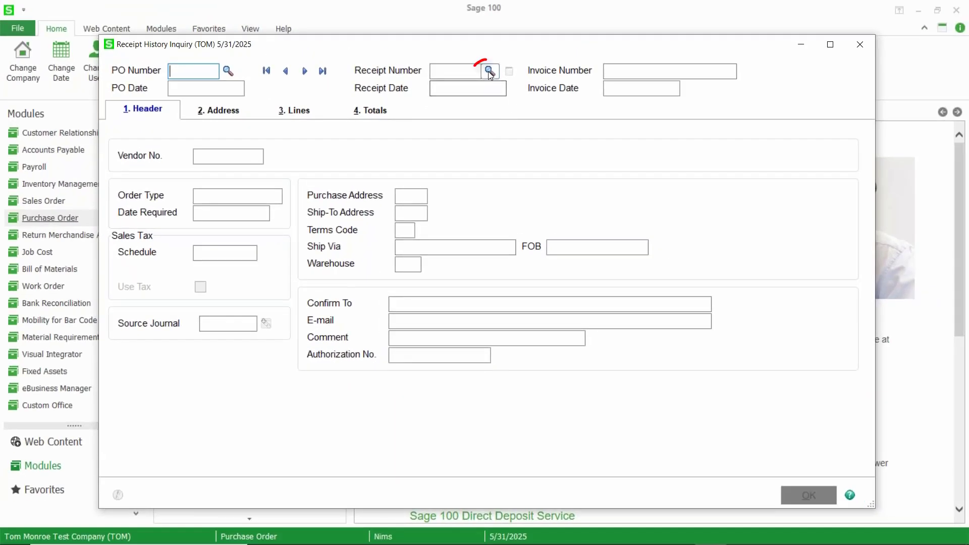
{"action": "left_click", "coordinate": [489, 70]}
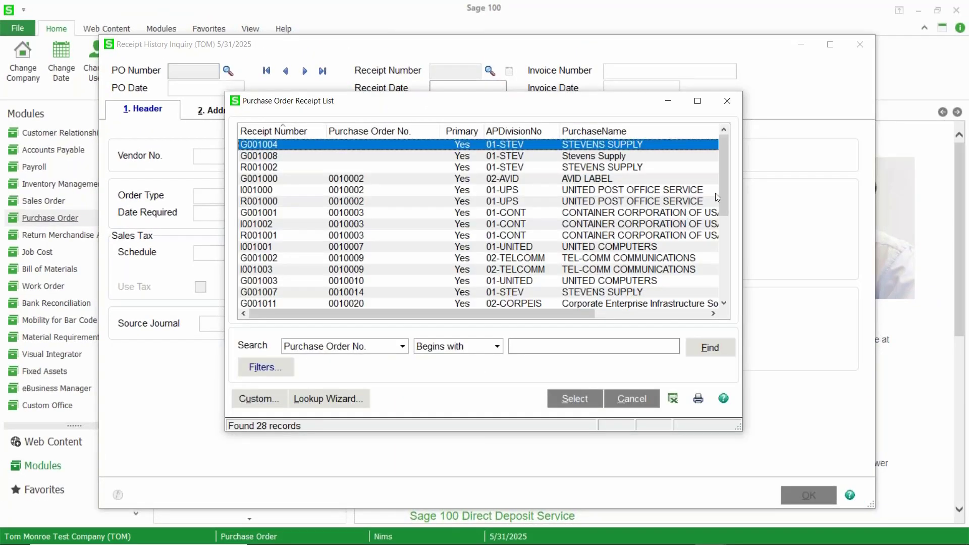
{"action": "left_click_drag", "start_coordinate": [721, 189], "coordinate": [722, 278]}
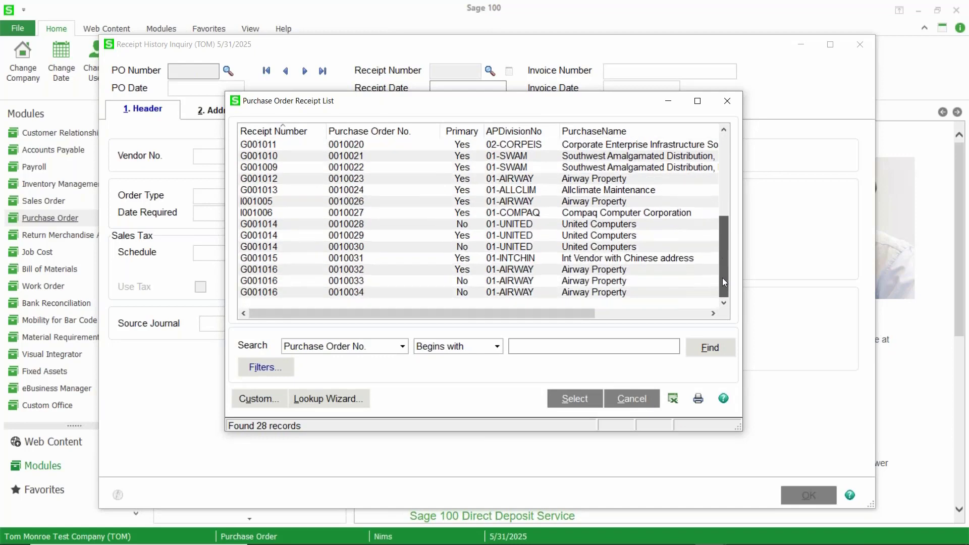
- Compare the receipt numbers, purchase order numbers and Primary flags of the last three Airway Property entries in the receipt list
{"action": "left_click", "coordinate": [286, 272]}
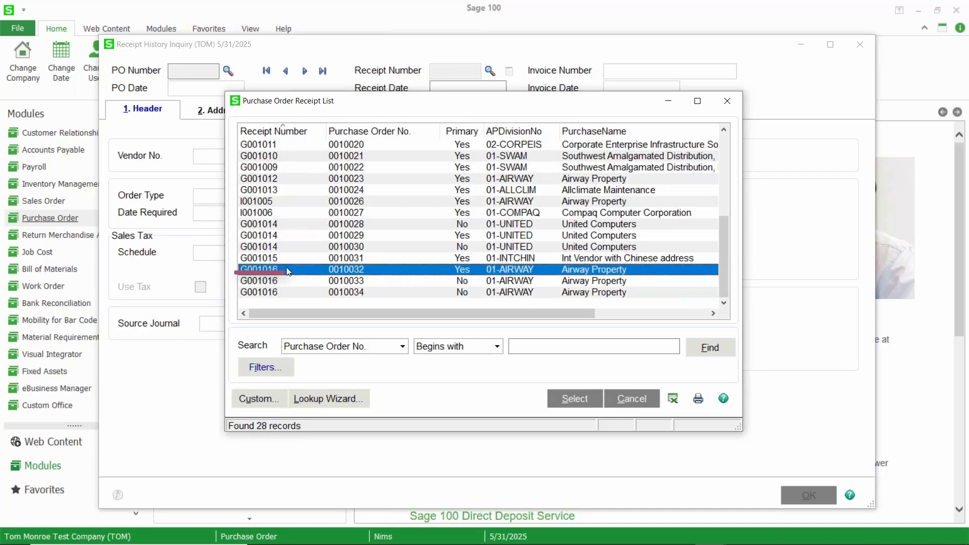
{"action": "left_click", "coordinate": [352, 284]}
{"action": "left_click", "coordinate": [348, 292]}
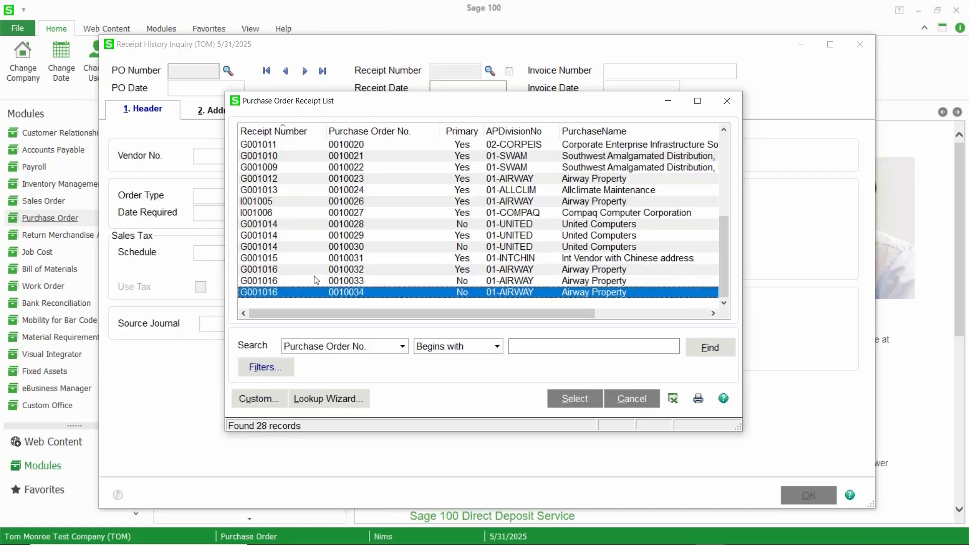
{"action": "left_click", "coordinate": [346, 271]}
{"action": "left_click", "coordinate": [350, 281]}
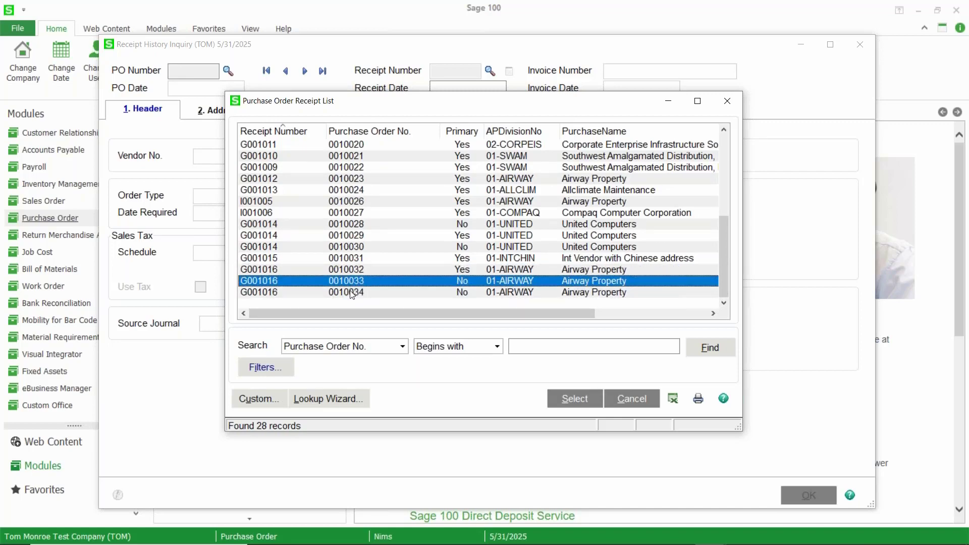
{"action": "left_click", "coordinate": [353, 292]}
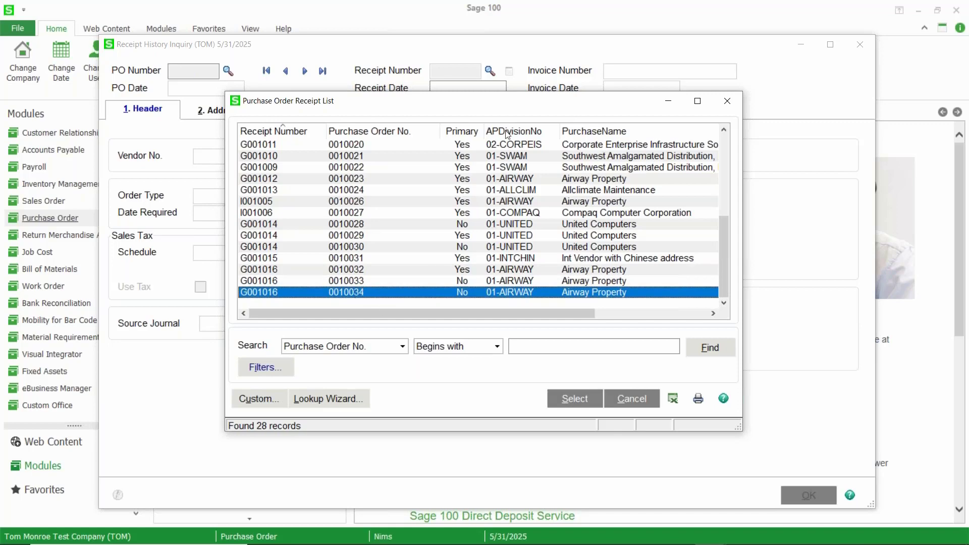
{"action": "left_click", "coordinate": [460, 271]}
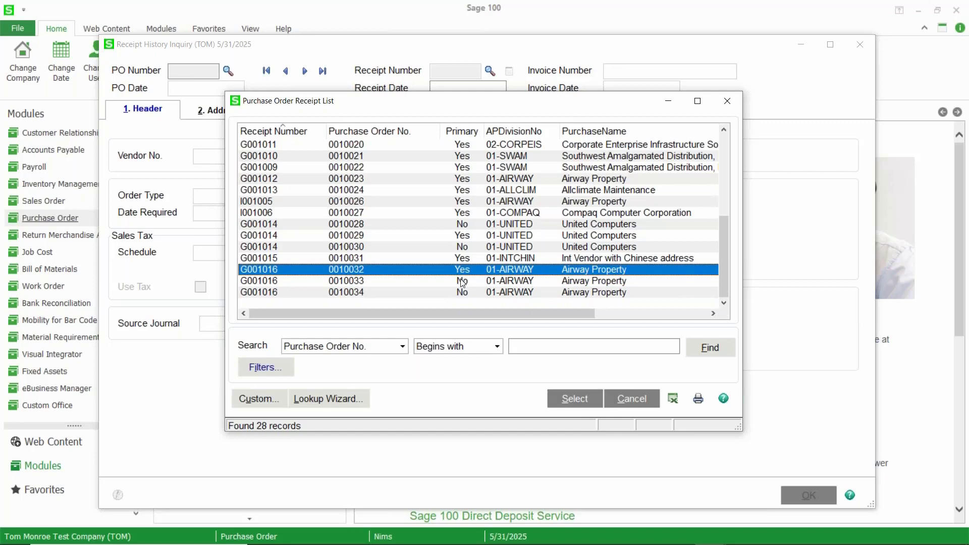
{"action": "left_click", "coordinate": [463, 281]}
{"action": "left_click", "coordinate": [463, 292]}
- Open the primary entry of the last Airway Property receipt and show its line detail for all orders before closing the record
{"action": "double_click", "coordinate": [441, 269]}
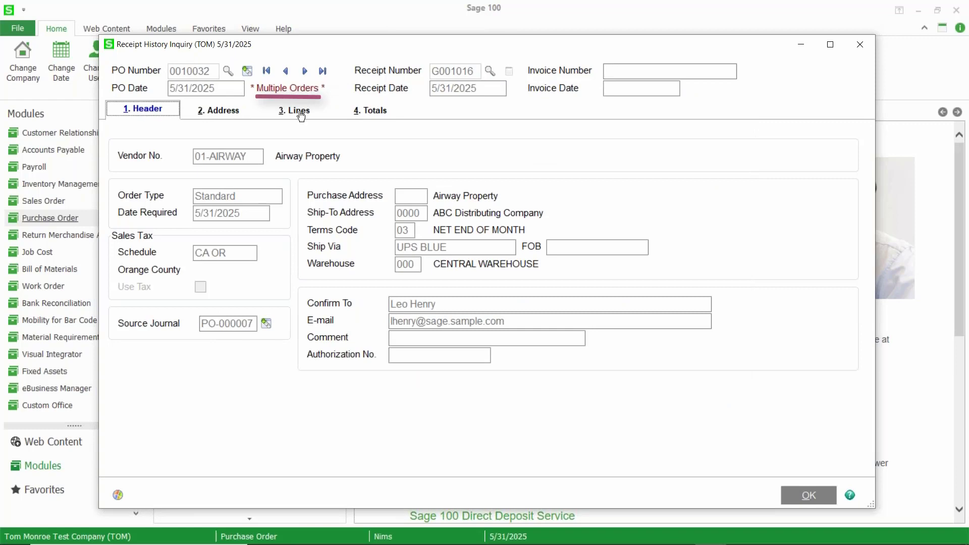
{"action": "left_click", "coordinate": [298, 112]}
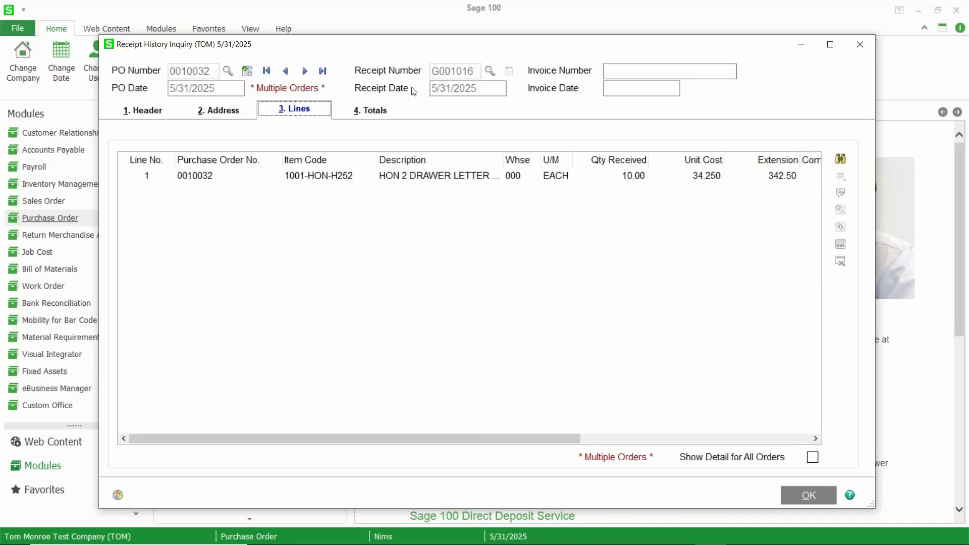
{"action": "left_click", "coordinate": [812, 457]}
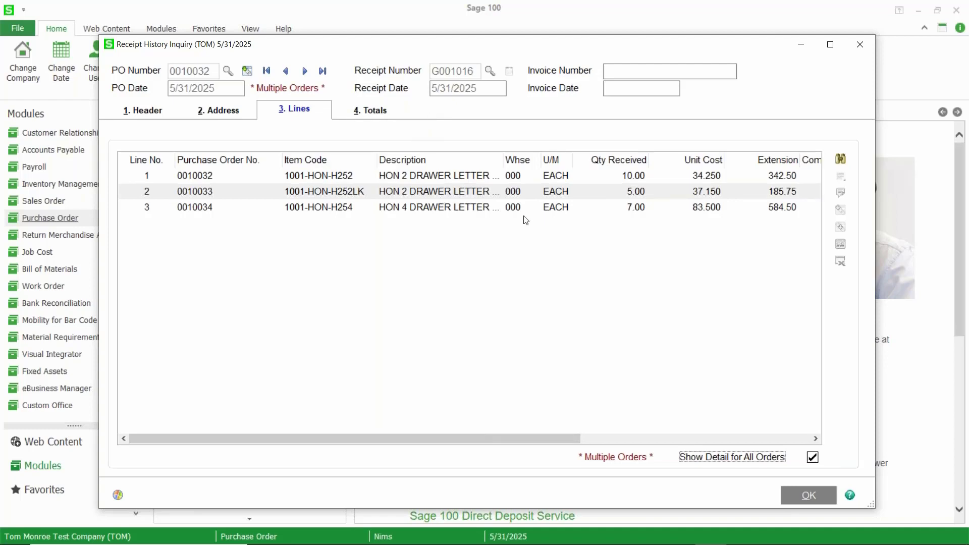
{"action": "left_click", "coordinate": [794, 497]}
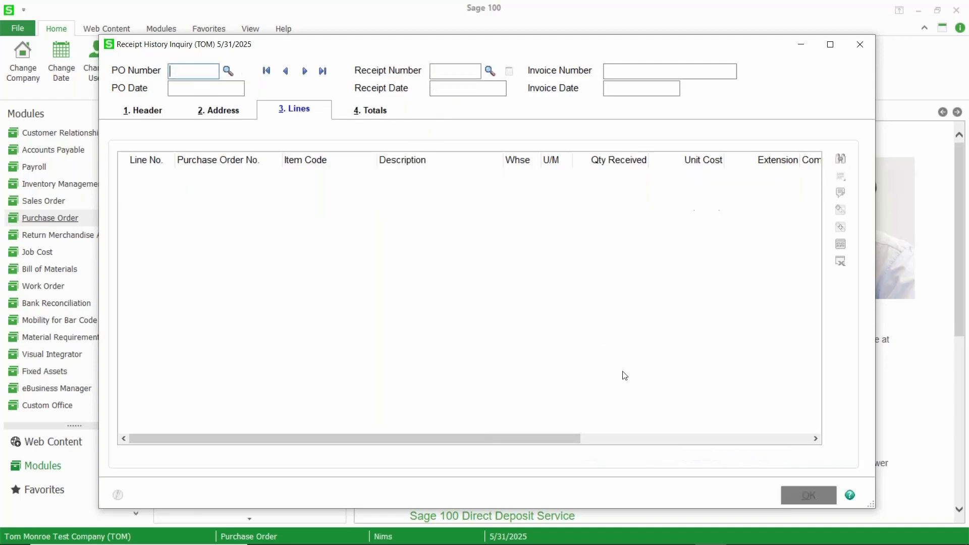